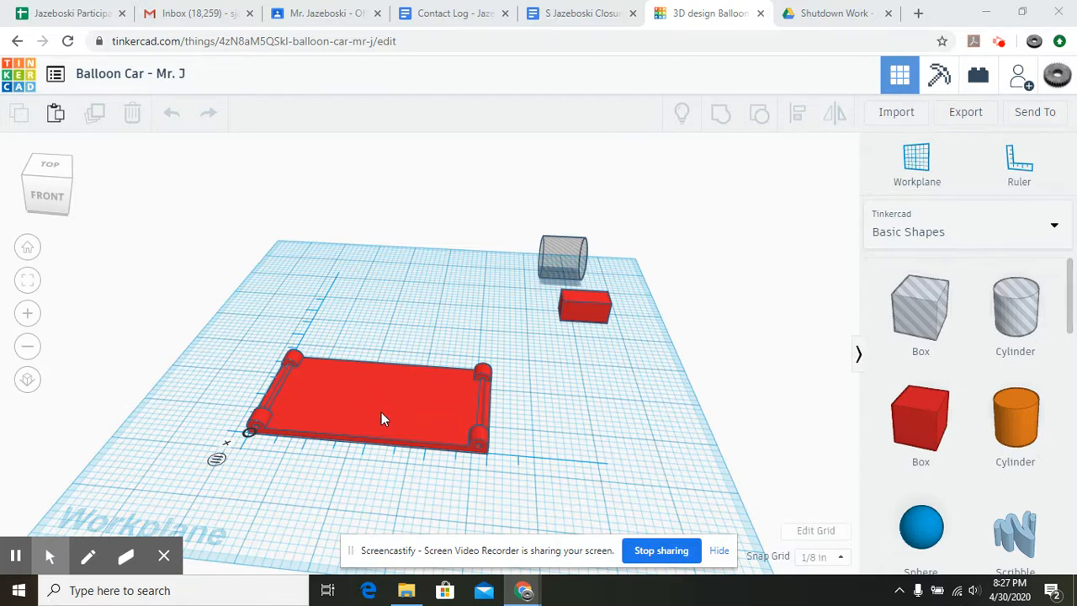
# Step: Move the car base to the back of the workplane and place the small red box at 0, 0 from the ruler origin
pyautogui.moveTo(381, 412); pyautogui.dragTo(347, 250)
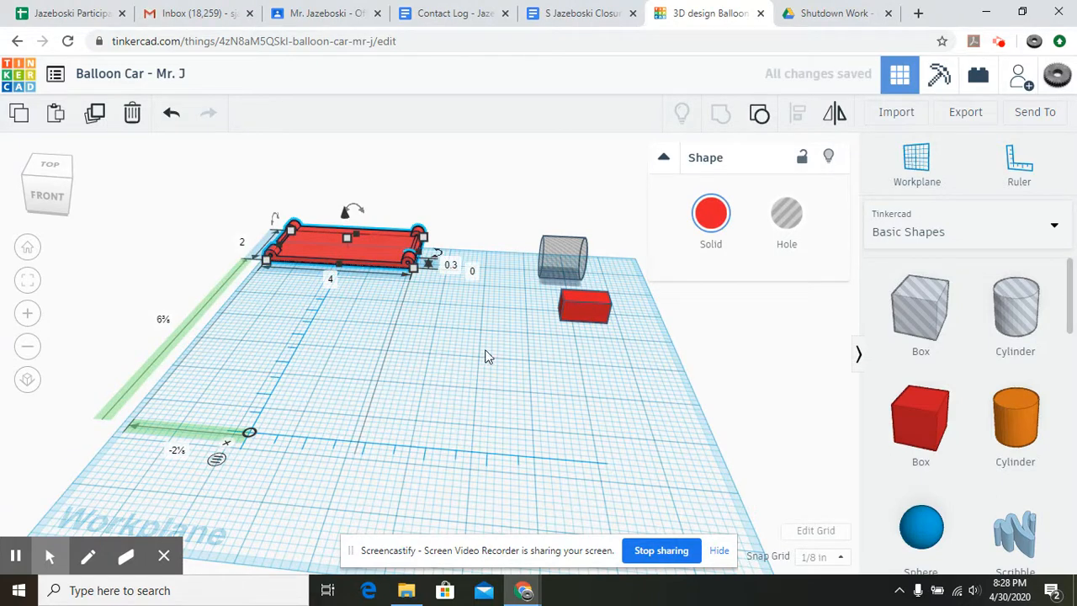
pyautogui.click(578, 299)
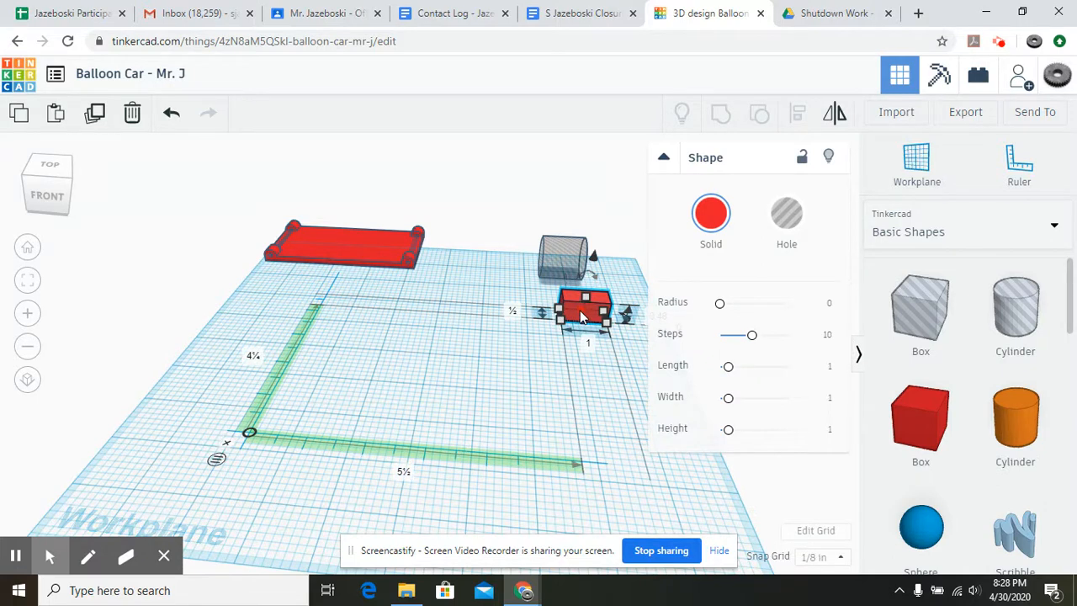
pyautogui.click(663, 158)
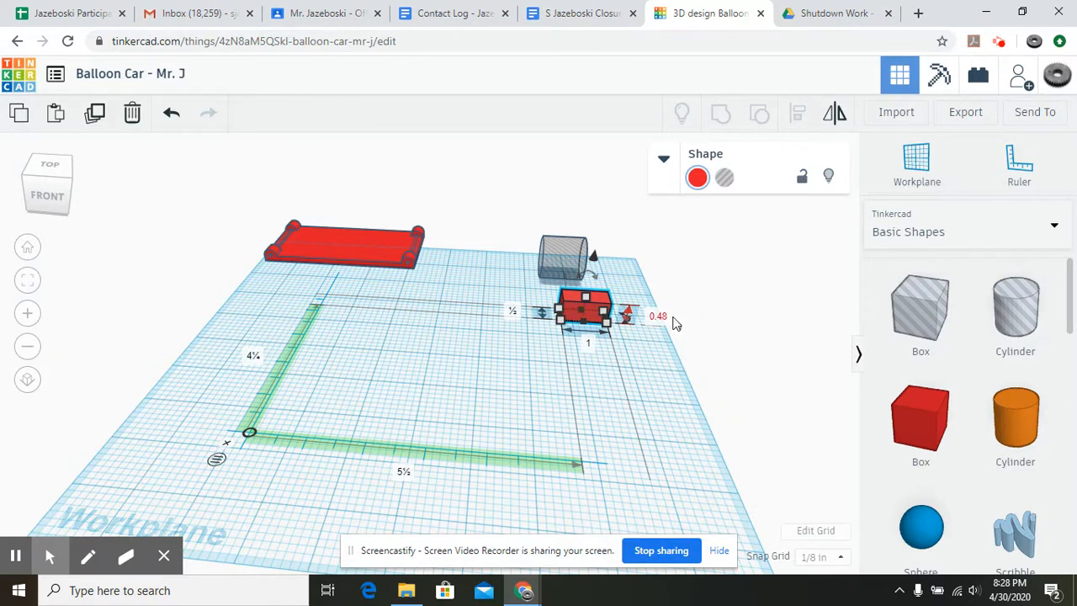
pyautogui.moveTo(636, 328); pyautogui.dragTo(632, 308)
pyautogui.click(403, 472)
pyautogui.write('0')
pyautogui.press('Return')
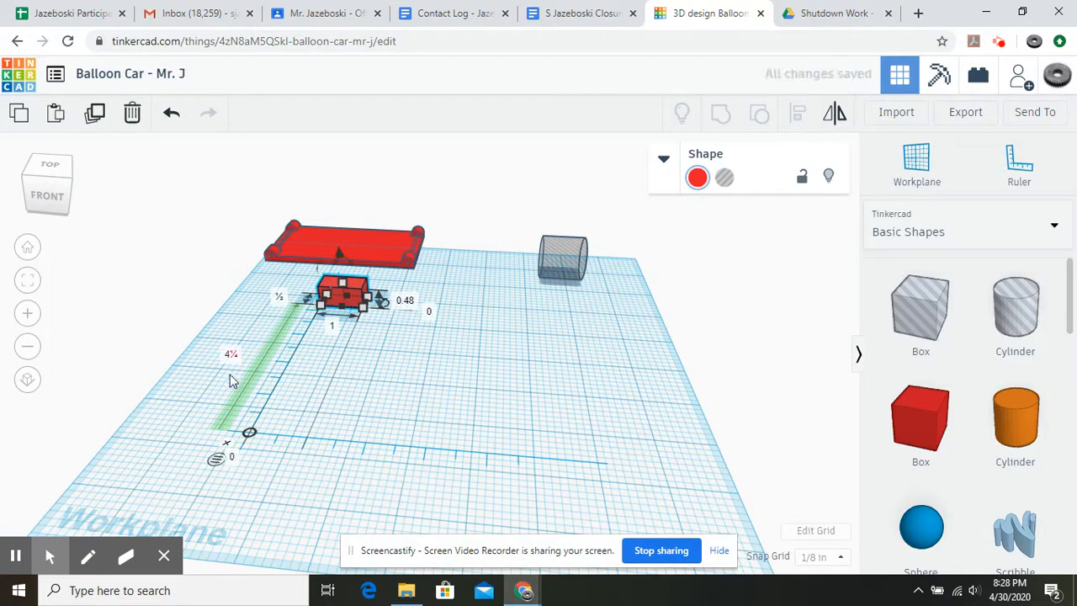
pyautogui.click(230, 353)
pyautogui.write('0')
pyautogui.press('Return')
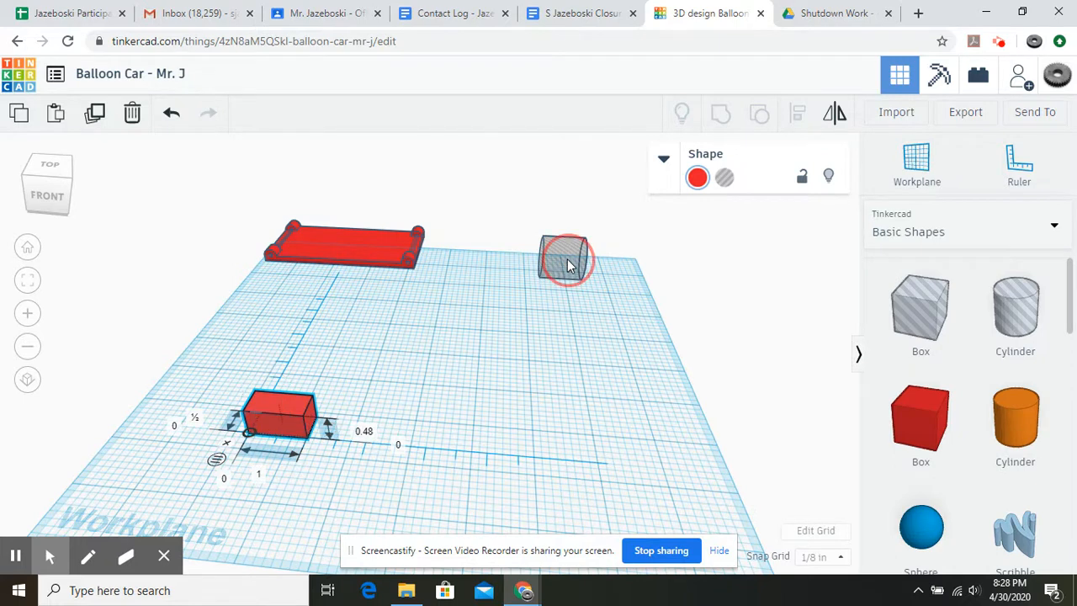
# Step: Bring the hole cylinder forward on the workplane and set both its depth and height to 0.38 in
pyautogui.moveTo(569, 268); pyautogui.dragTo(562, 339)
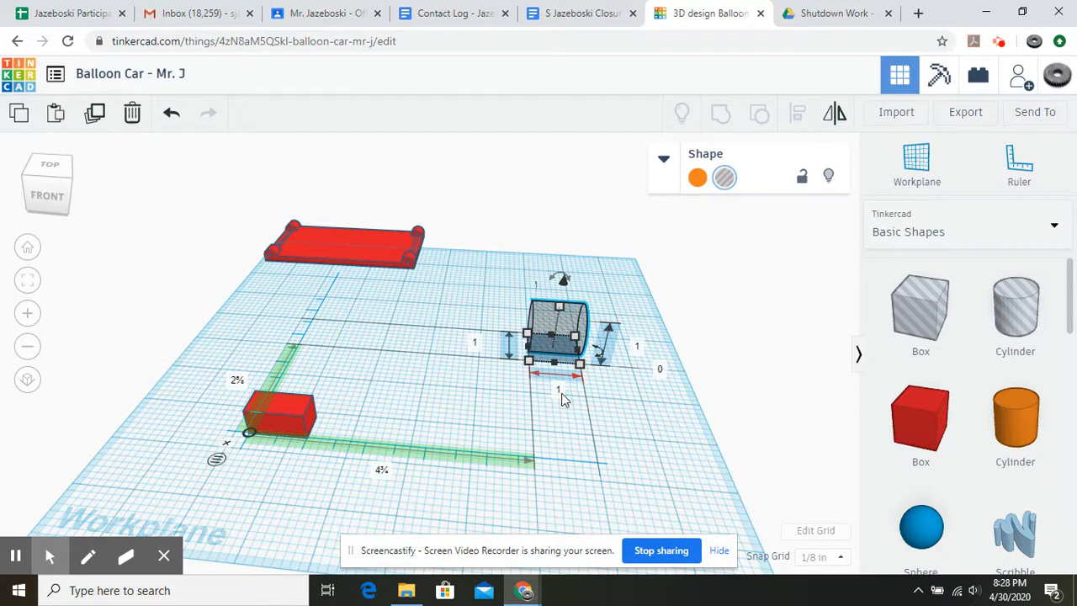
pyautogui.click(475, 343)
pyautogui.write('.3')
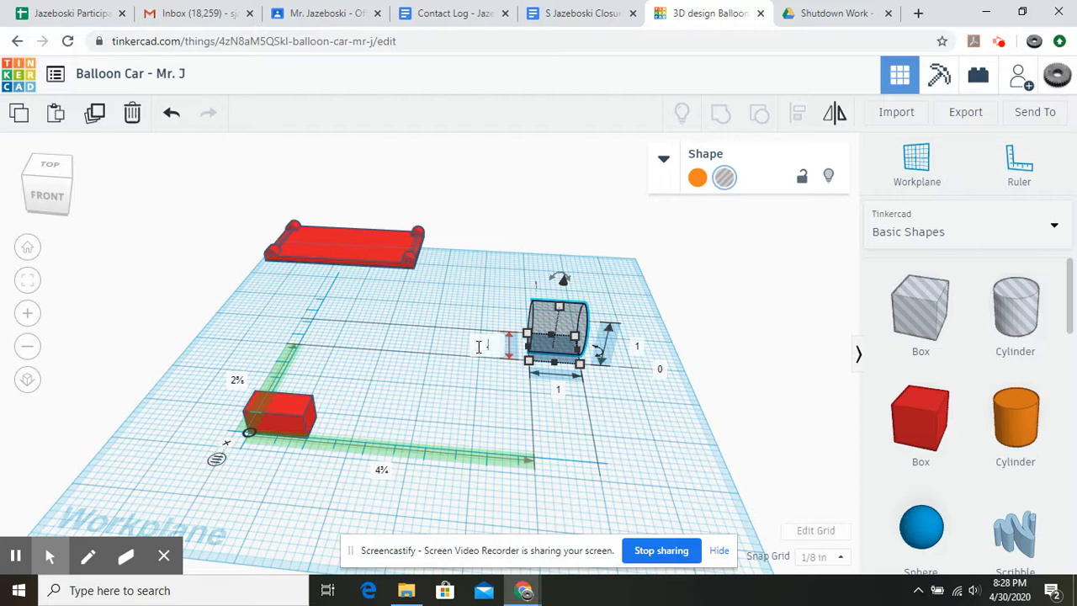
pyautogui.write('8')
pyautogui.press('Return')
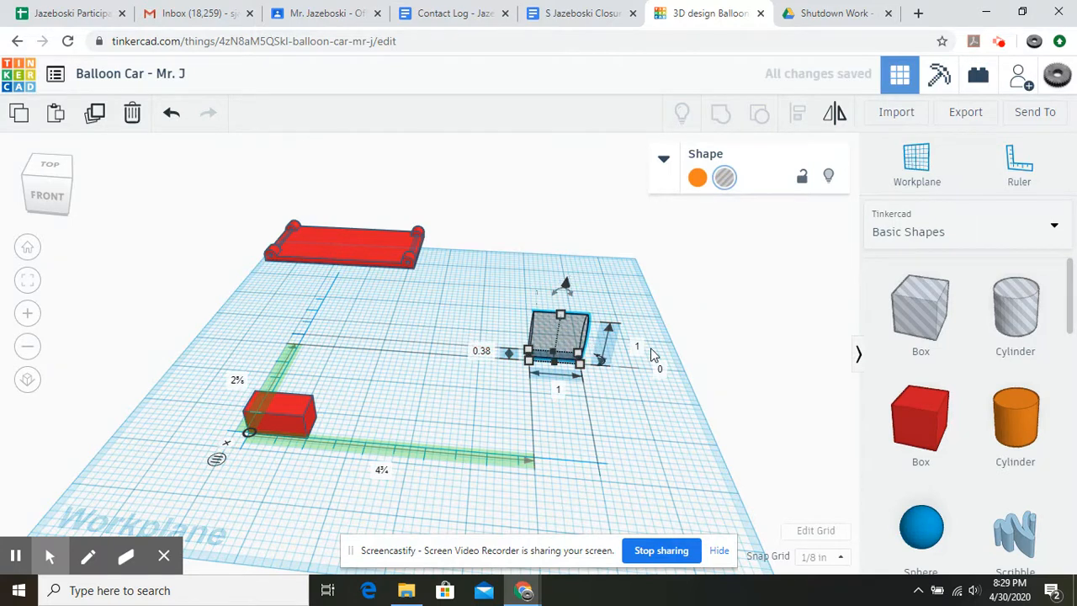
pyautogui.click(639, 348)
pyautogui.press('BackSpace')
pyautogui.write('.3')
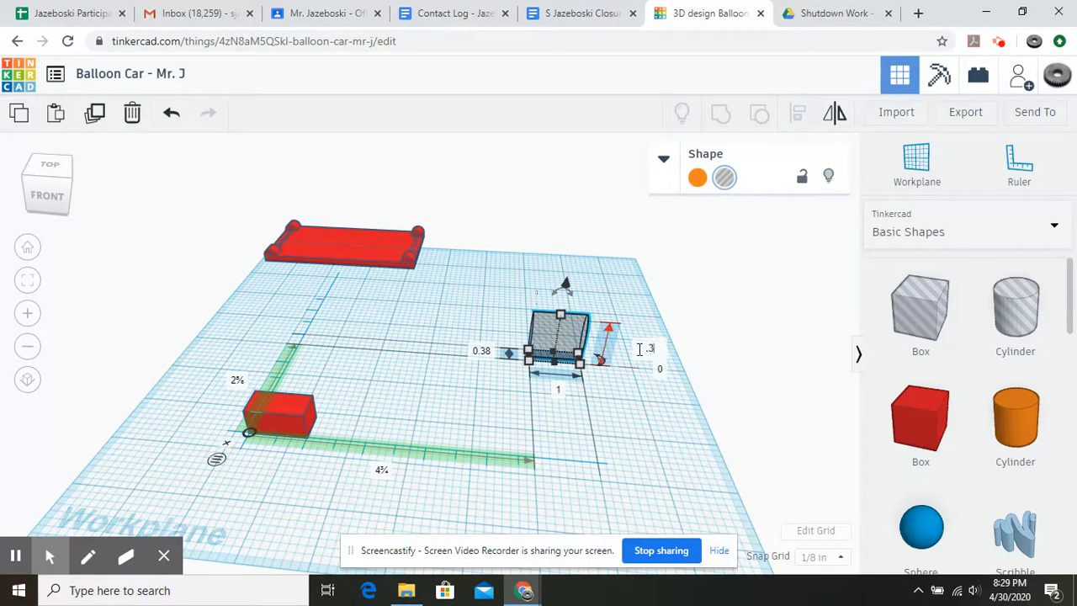
pyautogui.write('8')
pyautogui.press('Return')
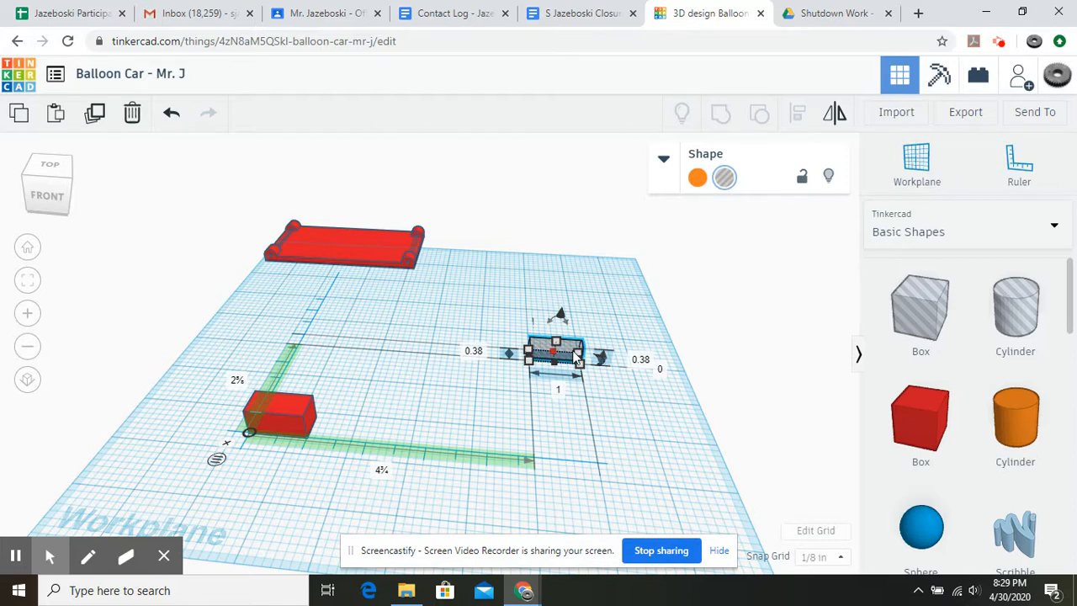
pyautogui.click(683, 439)
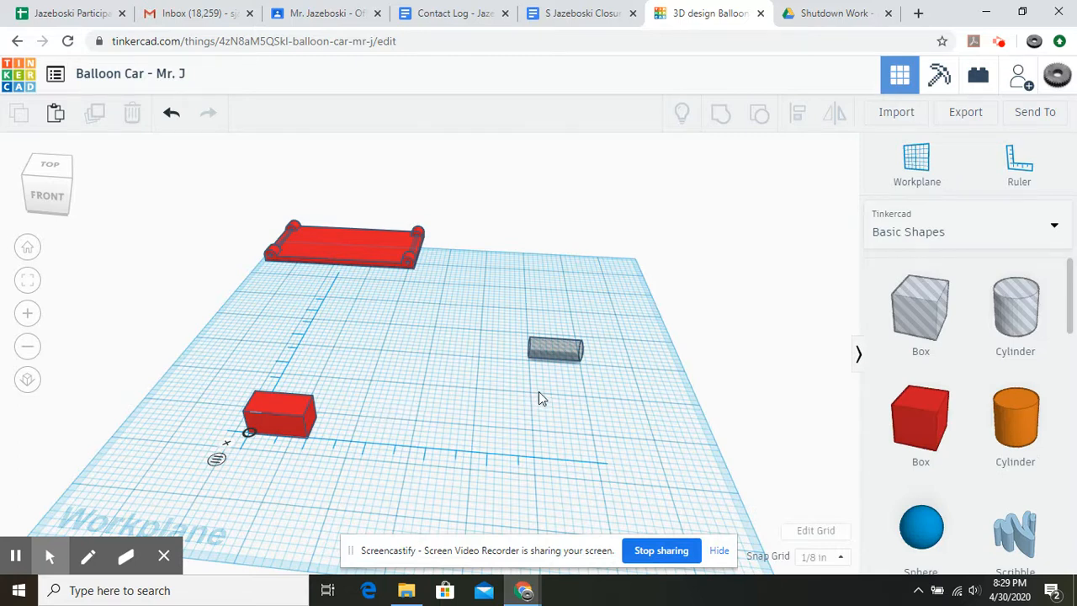
# Step: Raise the hole cylinder 0.19 in above the workplane
pyautogui.click(562, 351)
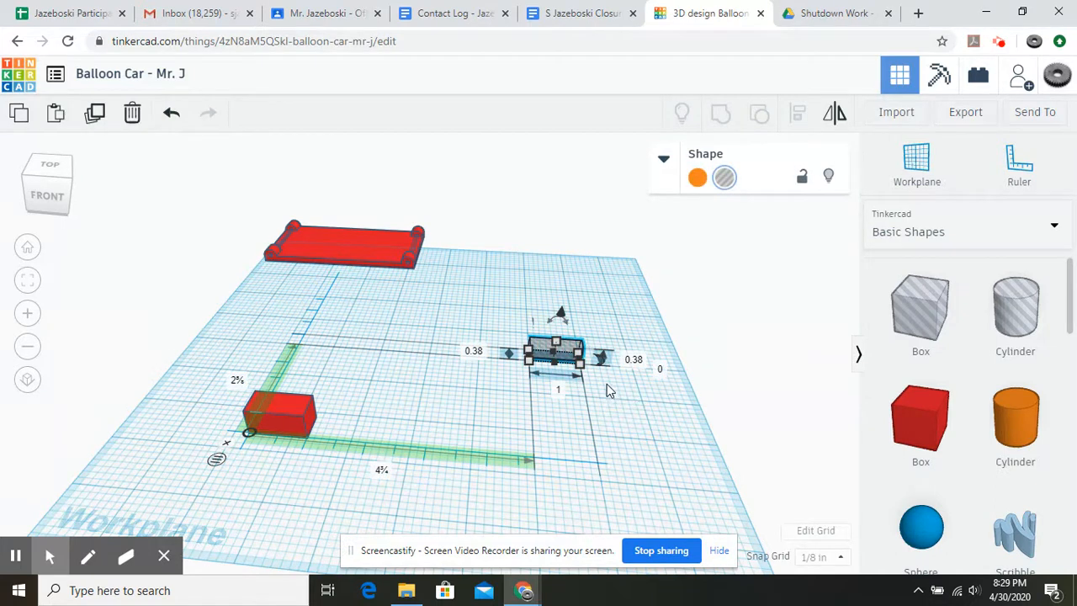
pyautogui.click(660, 371)
pyautogui.write('.19')
pyautogui.press('Return')
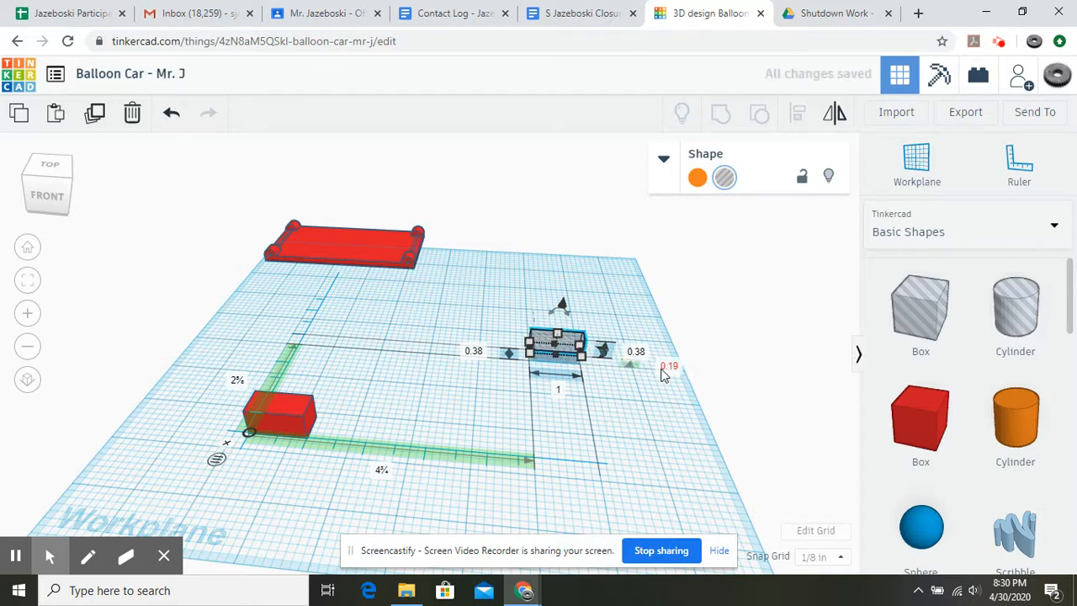
pyautogui.click(636, 413)
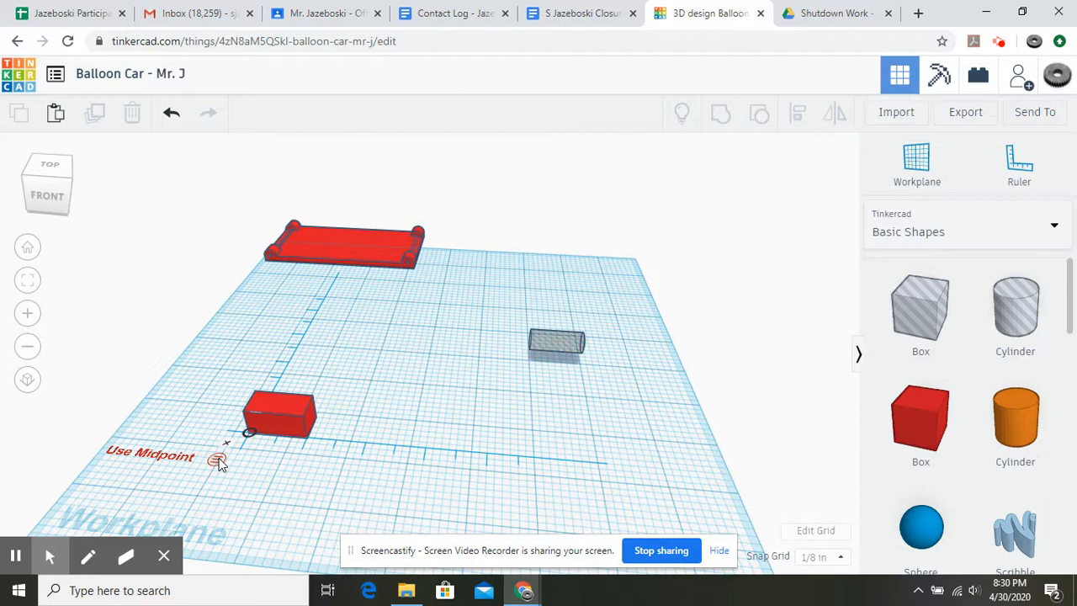
# Step: Switch the ruler to midpoint measuring and center the hole cylinder over the red box at 1/2 in across and 1/4 in deep
pyautogui.click(553, 343)
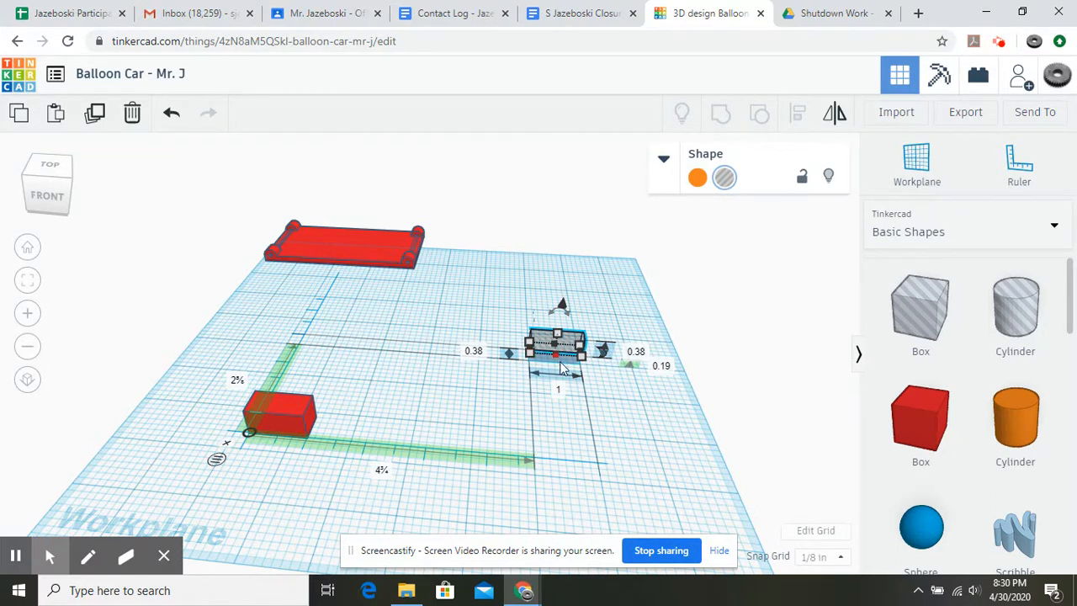
pyautogui.click(216, 461)
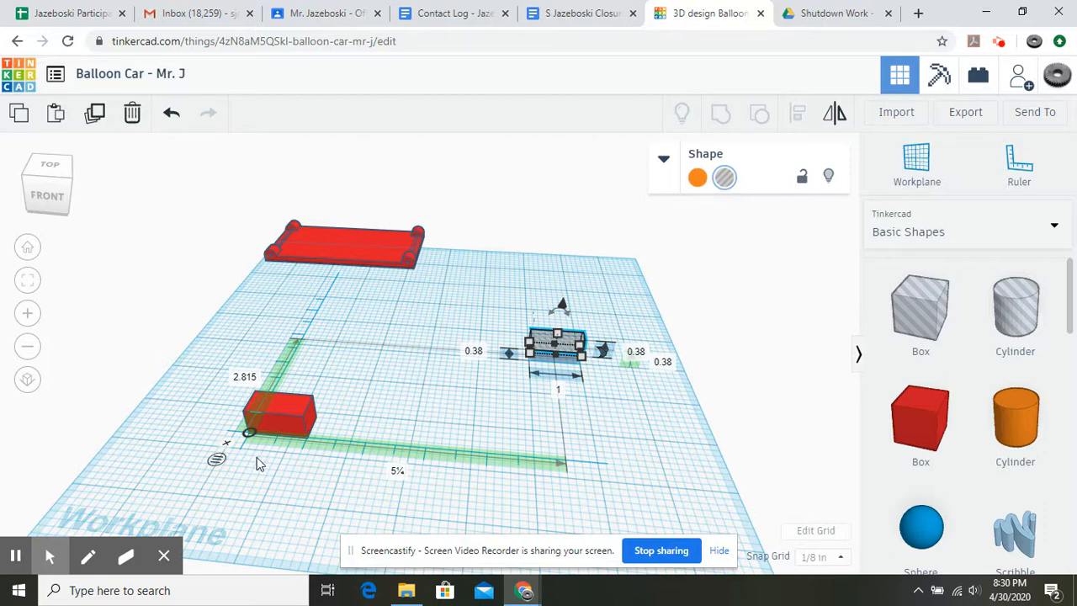
pyautogui.click(400, 473)
pyautogui.write('5')
pyautogui.press('Return')
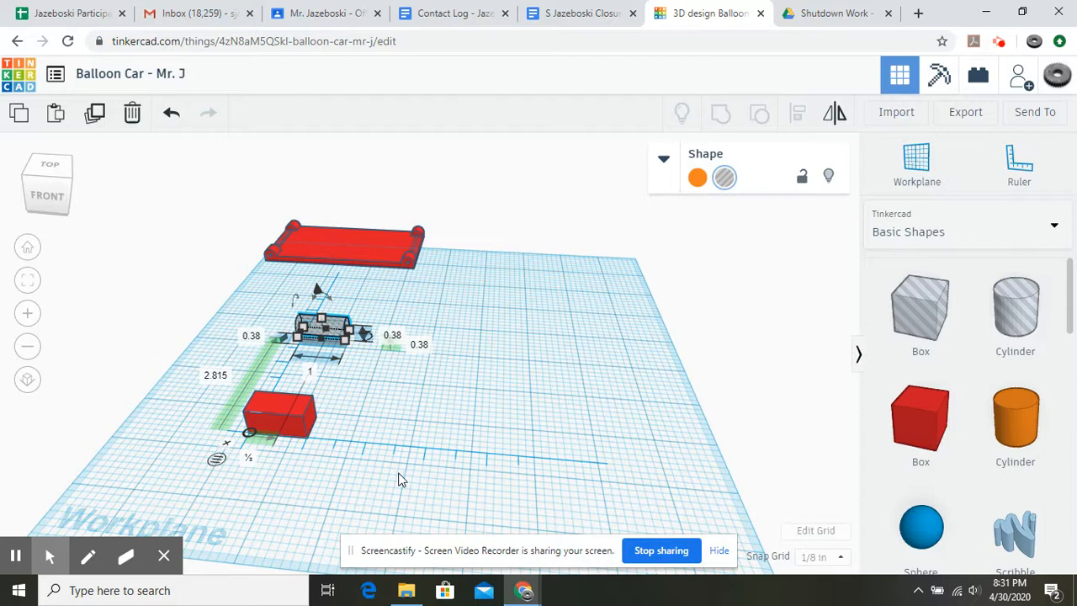
pyautogui.click(212, 376)
pyautogui.write('.2')
pyautogui.press('Return')
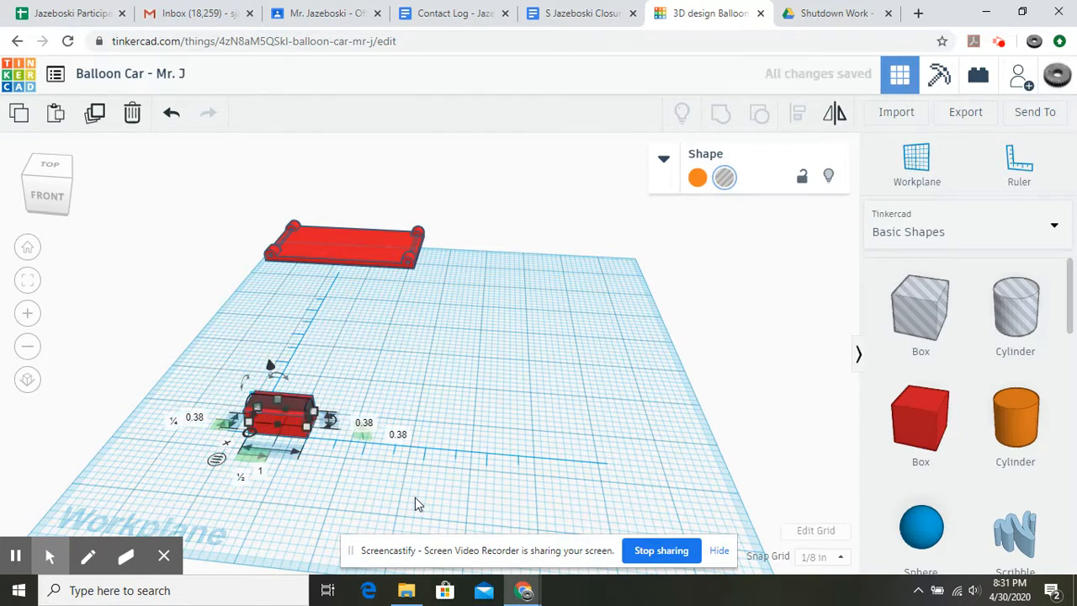
# Step: Group the red box with the hole cylinder to cut a rounded channel along its top
pyautogui.moveTo(415, 497); pyautogui.dragTo(374, 507, button='right')
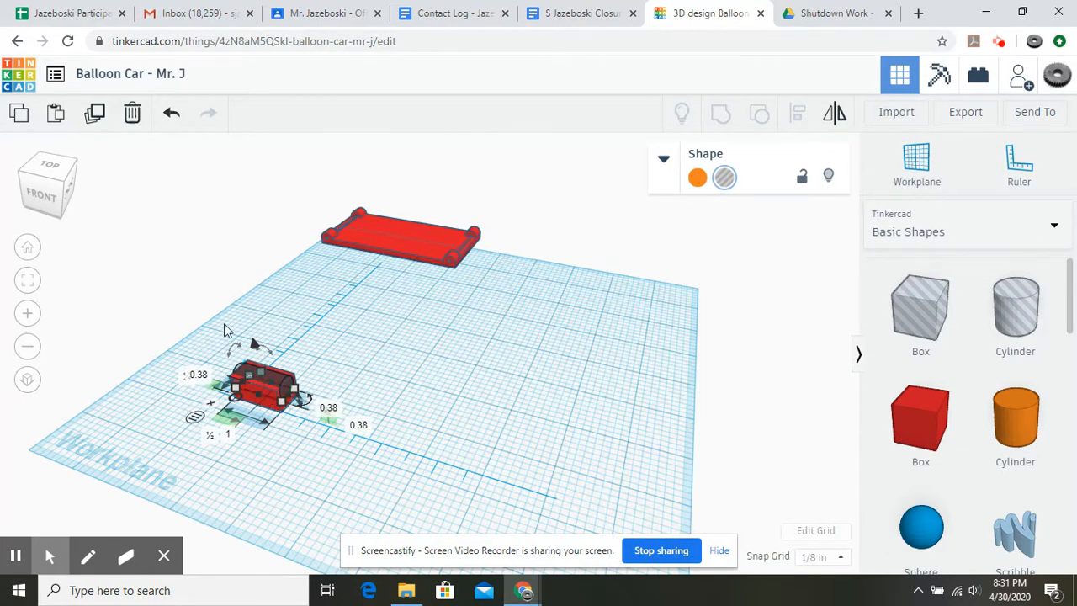
pyautogui.click(577, 413)
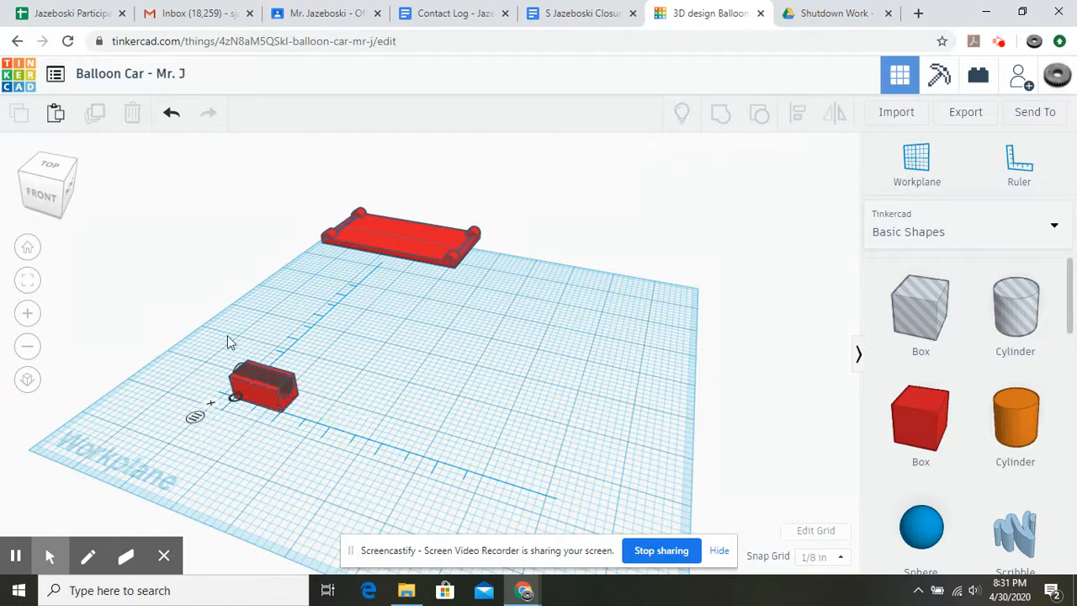
pyautogui.moveTo(221, 328); pyautogui.dragTo(377, 474)
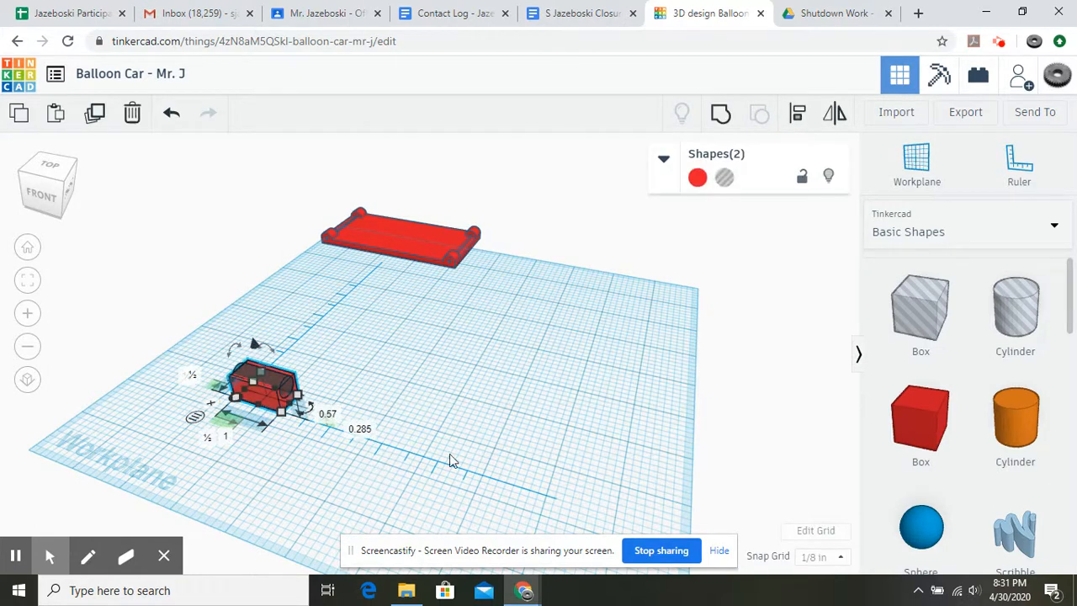
pyautogui.click(719, 116)
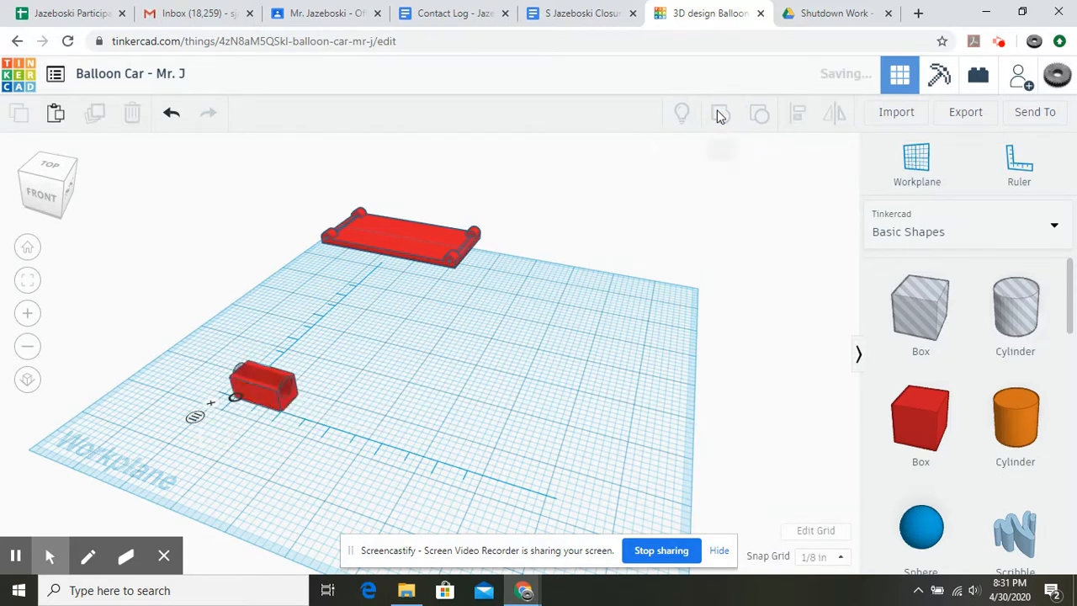
pyautogui.moveTo(540, 455); pyautogui.dragTo(485, 448, button='right')
pyautogui.click(484, 443)
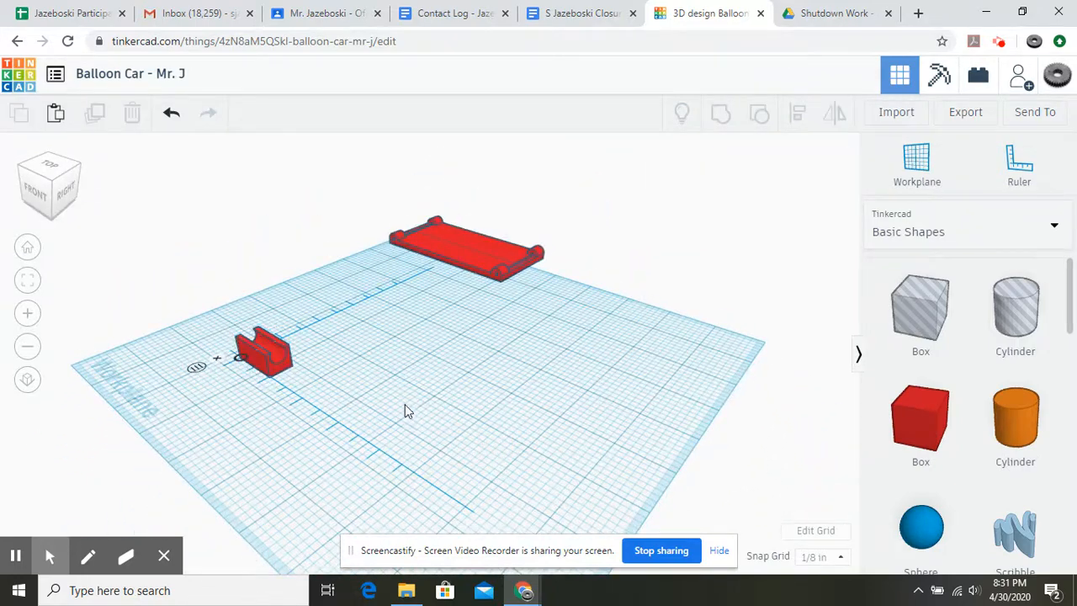
# Step: Position the midpoint of the channeled block 2 in across and 1 in deep from the ruler origin
pyautogui.moveTo(437, 417); pyautogui.dragTo(567, 429, button='right')
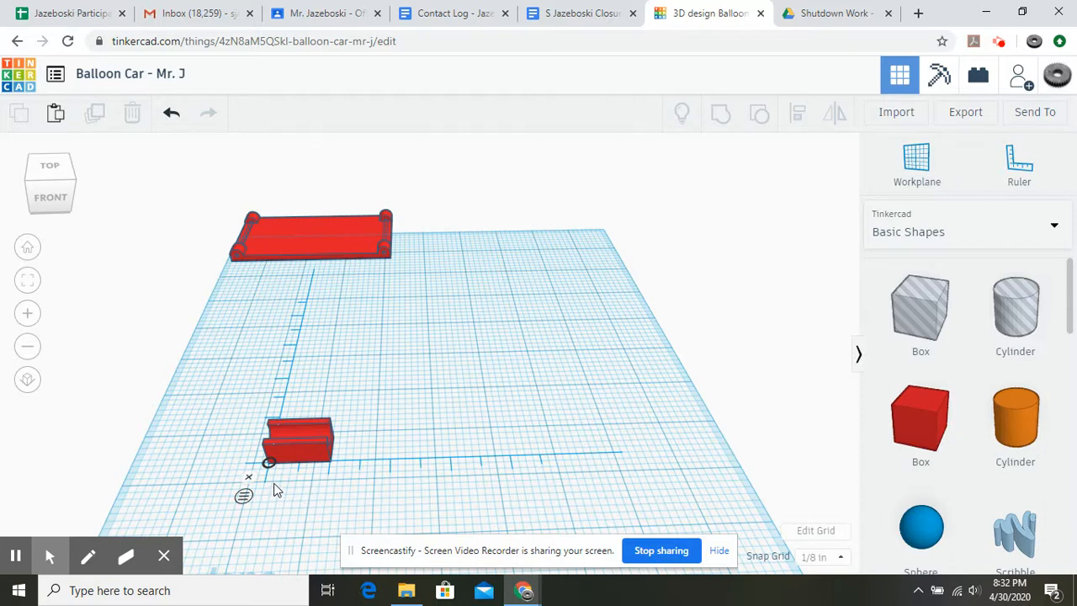
pyautogui.click(300, 454)
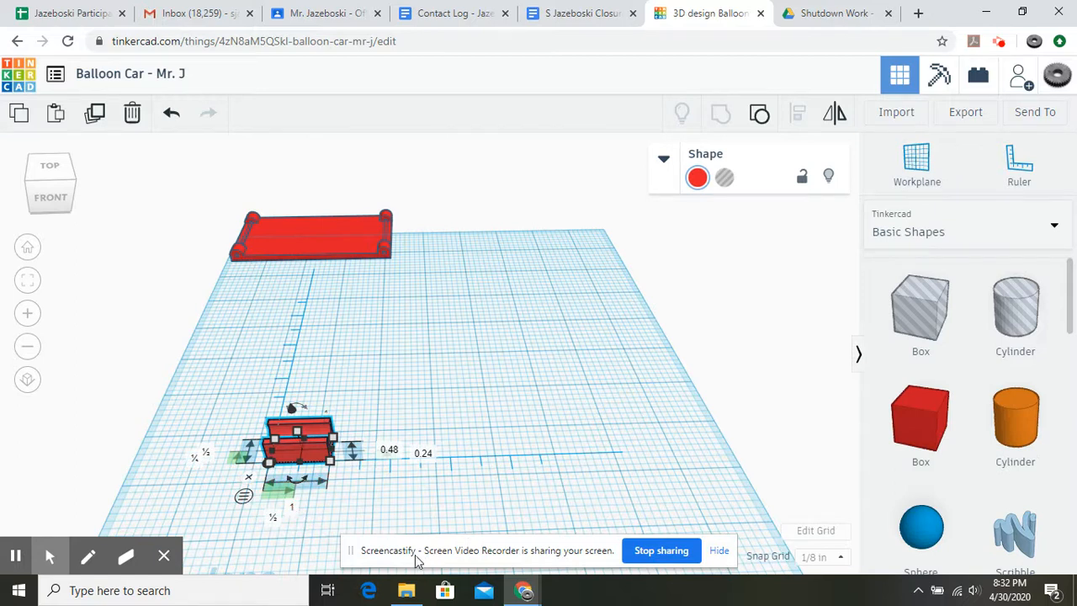
pyautogui.click(272, 518)
pyautogui.write('2')
pyautogui.press('Return')
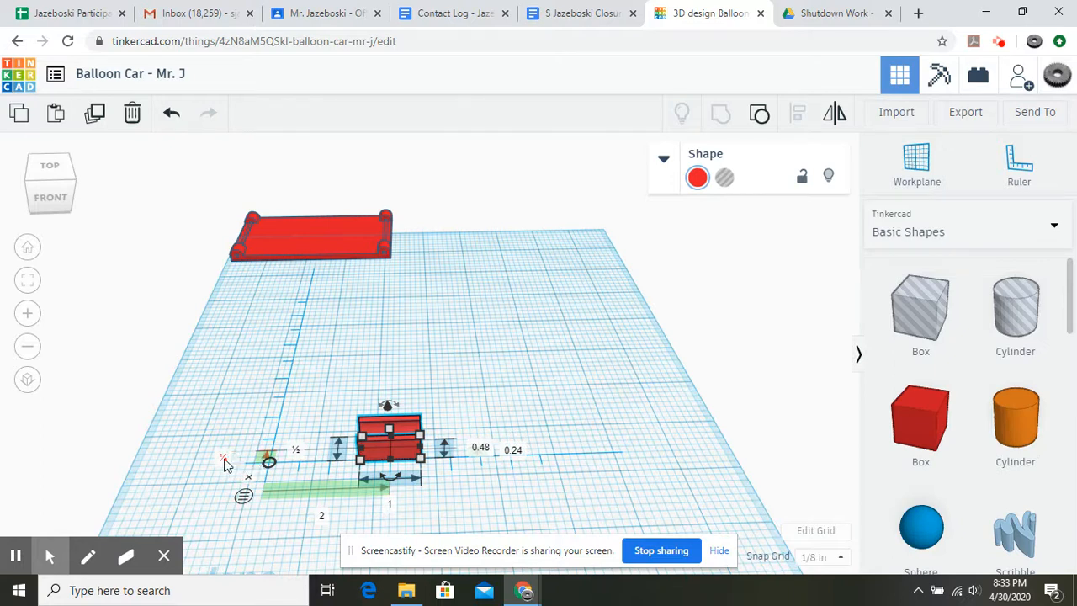
pyautogui.click(224, 460)
pyautogui.write('1')
pyautogui.press('Return')
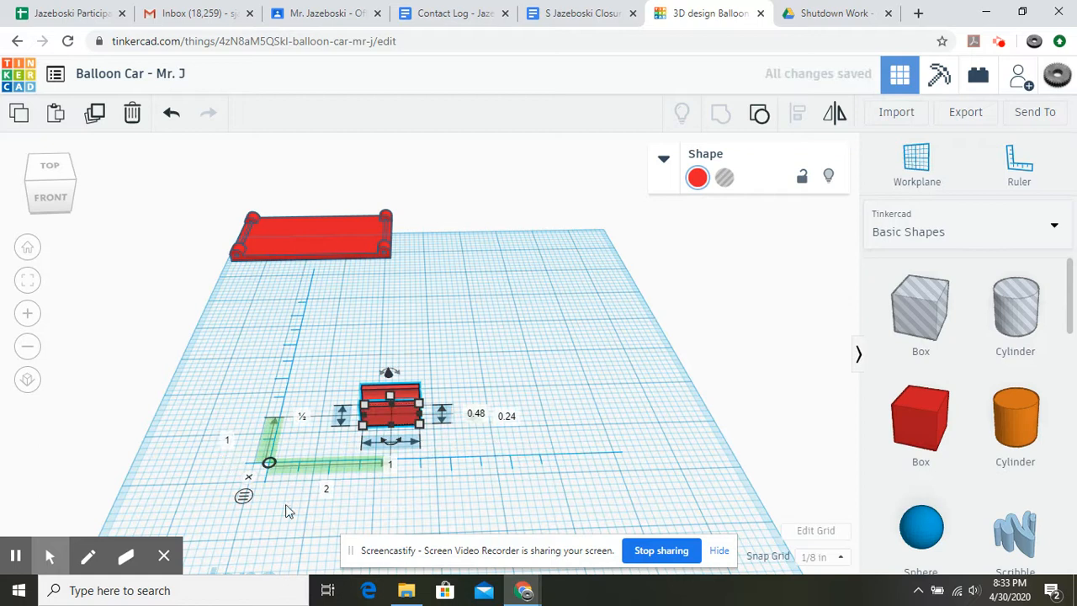
pyautogui.click(620, 491)
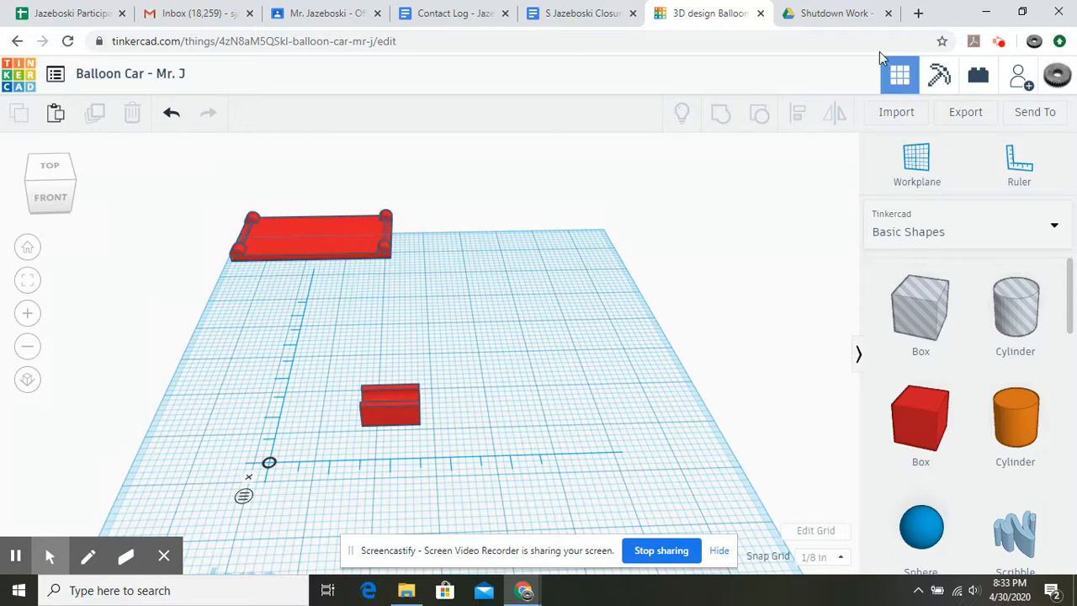
# Step: Switch the ruler to endpoint measuring and place the car base at 0, 0 from the ruler origin
pyautogui.click(328, 229)
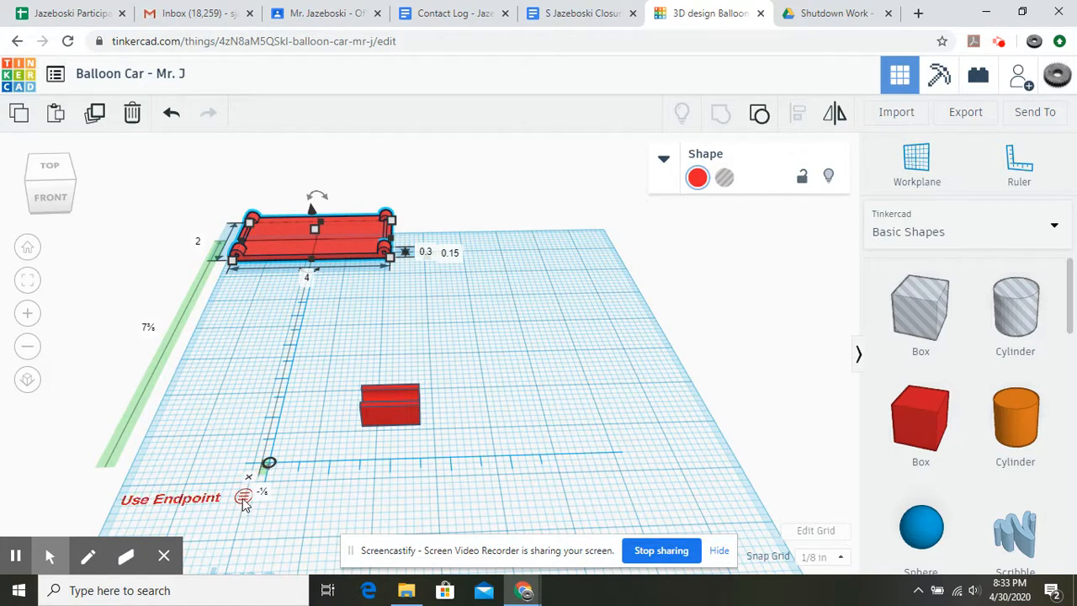
pyautogui.click(244, 498)
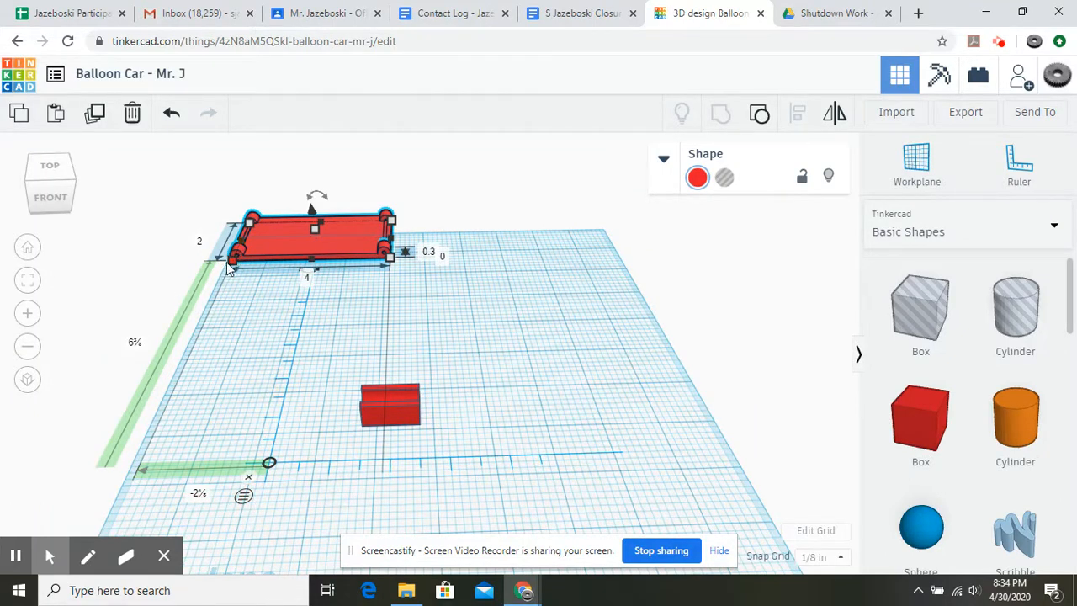
pyautogui.click(202, 494)
pyautogui.write('0')
pyautogui.press('Return')
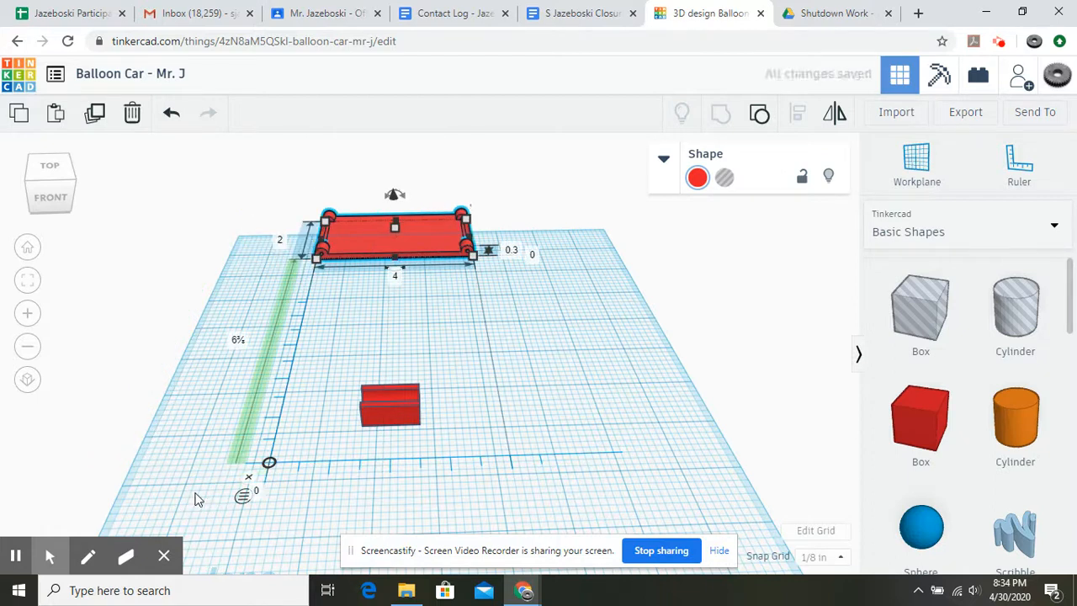
pyautogui.click(243, 339)
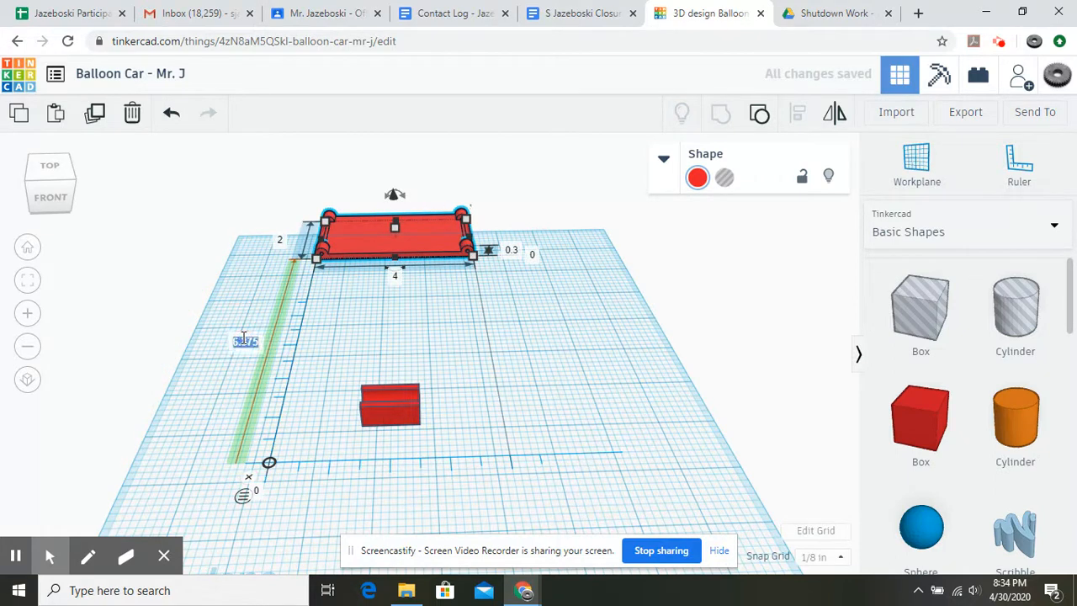
pyautogui.write('0')
pyautogui.press('Return')
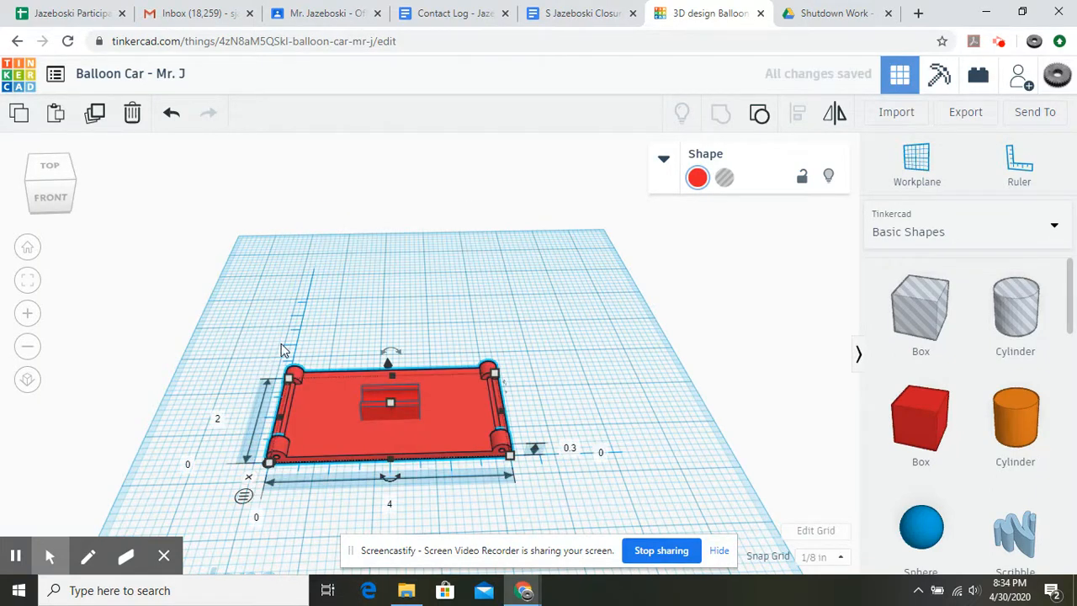
# Step: Group the car base and the channeled block into one shape and inspect it from a low front view
pyautogui.moveTo(642, 422)
pyautogui.mouseDown(button='right')
pyautogui.moveTo(462, 373)
pyautogui.moveTo(491, 404)
pyautogui.moveTo(710, 435)
pyautogui.moveTo(630, 377)
pyautogui.moveTo(628, 409)
pyautogui.moveTo(642, 413)
pyautogui.mouseUp(button='right')
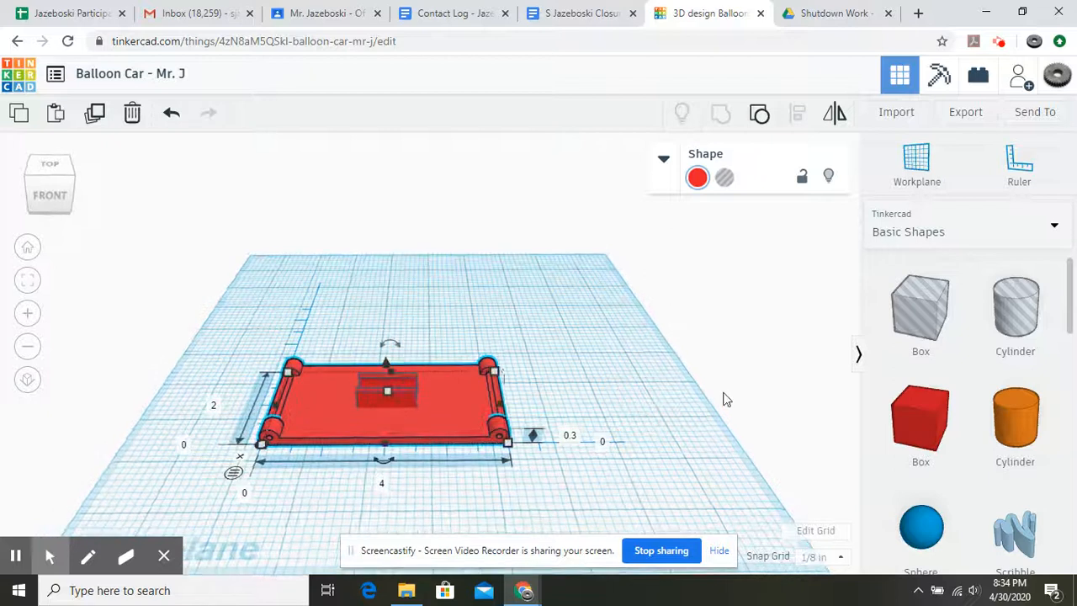
pyautogui.moveTo(233, 324); pyautogui.dragTo(640, 517)
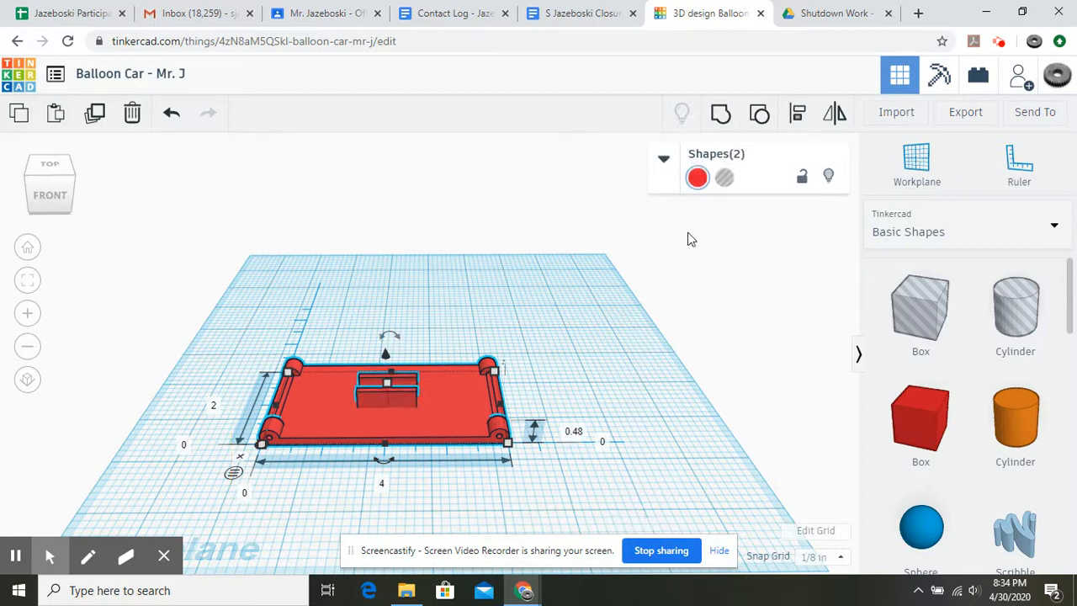
pyautogui.click(721, 116)
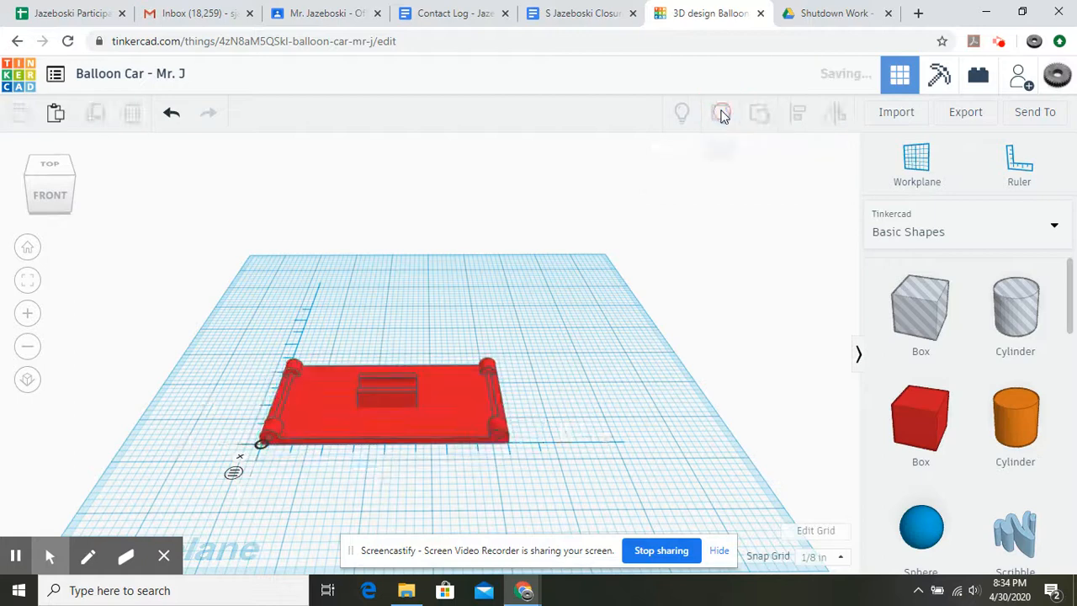
pyautogui.click(623, 404)
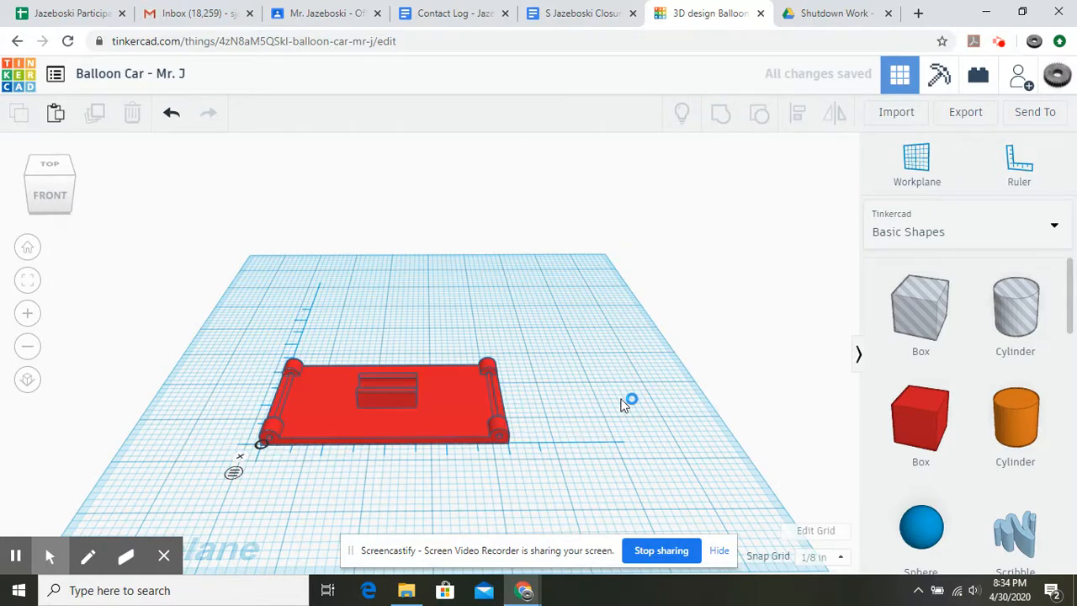
pyautogui.moveTo(576, 468); pyautogui.dragTo(579, 431, button='right')
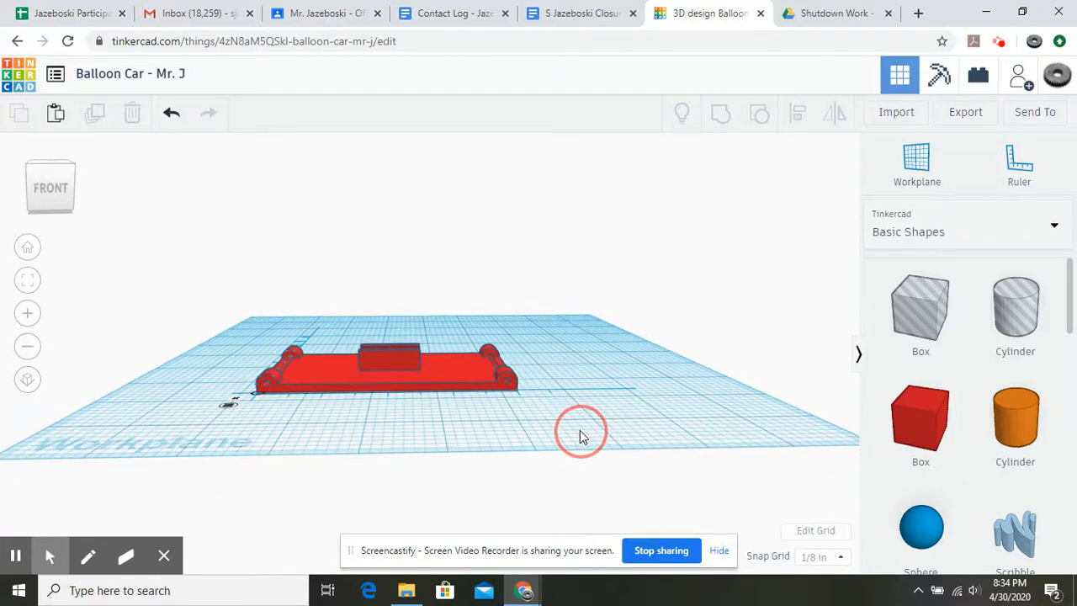
pyautogui.moveTo(637, 403); pyautogui.dragTo(626, 437, button='right')
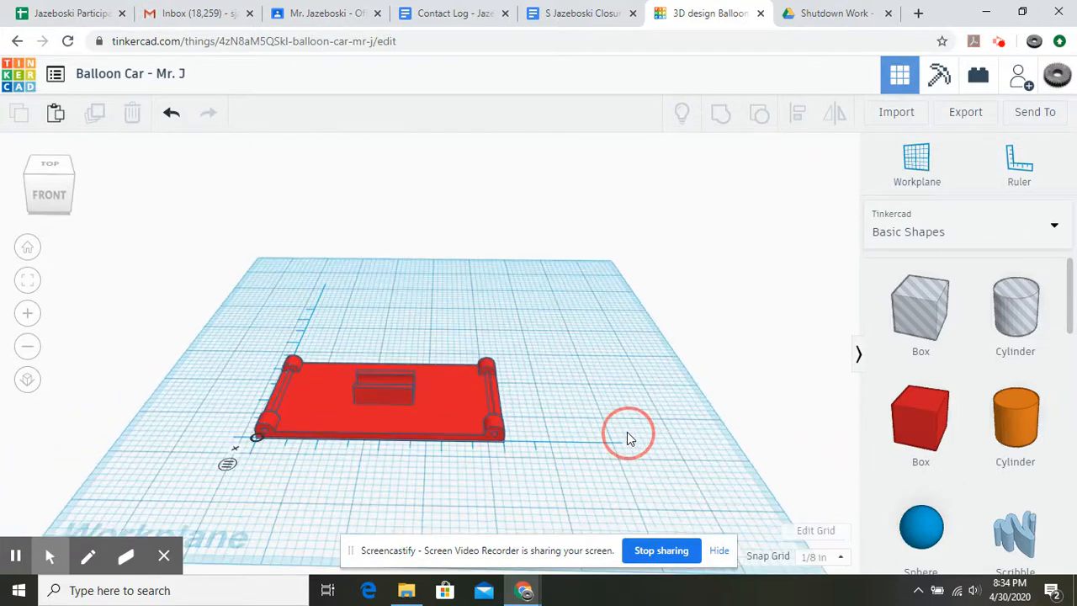